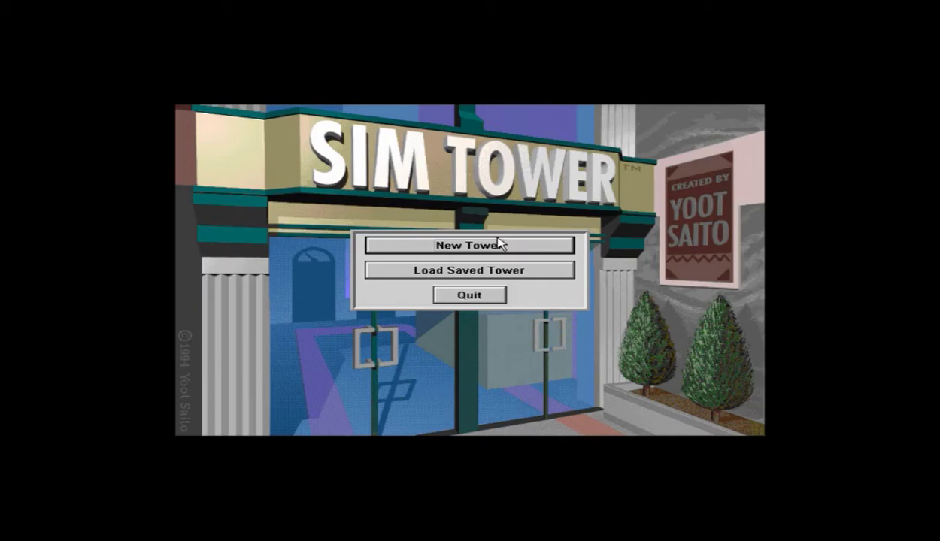
Step: Start a new tower, then maximize and restore the SimTower window
click(499, 244)
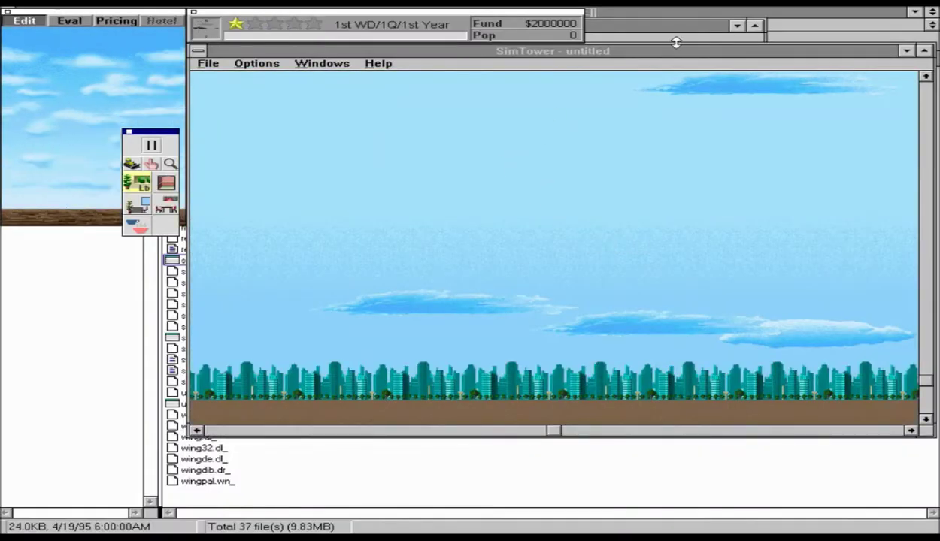
click(923, 50)
click(757, 13)
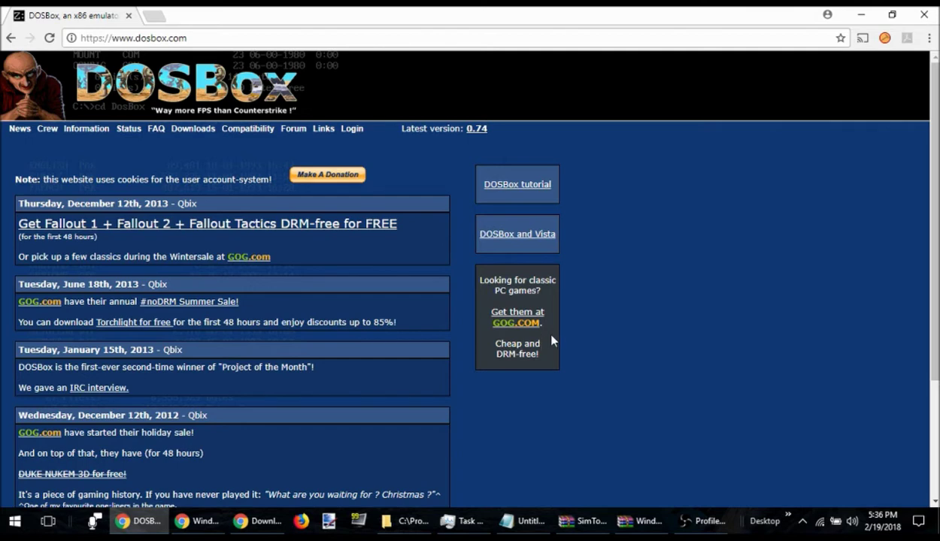
Step: Follow the 0.74 Latest version link on dosbox.com to its download page
click(475, 132)
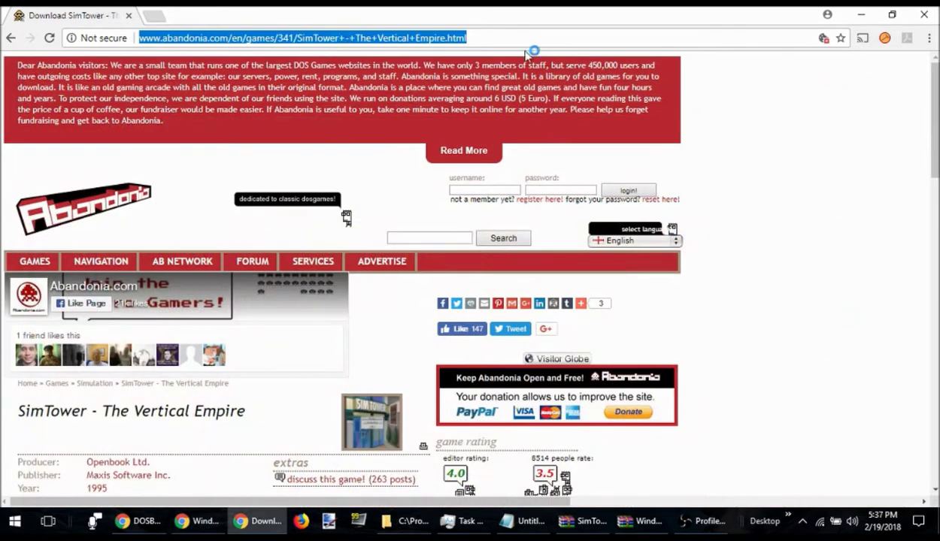
Step: Scroll the Abandonia SimTower page down to the GET IT! download button
click(511, 58)
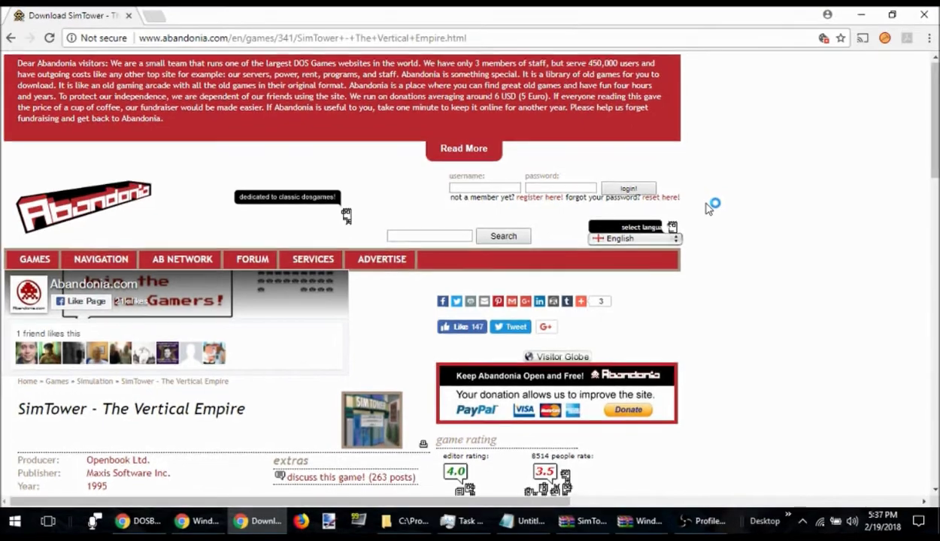
scroll(709, 207, down, 3)
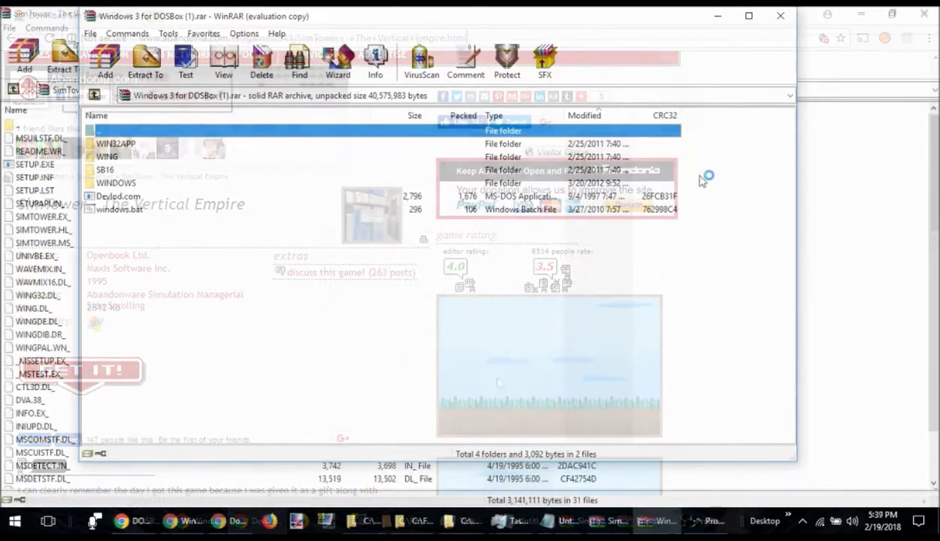
Step: Copy the whole Windows 3 for DOSBox archive from WinRAR into the DOSBox-0.74 folder
click(749, 15)
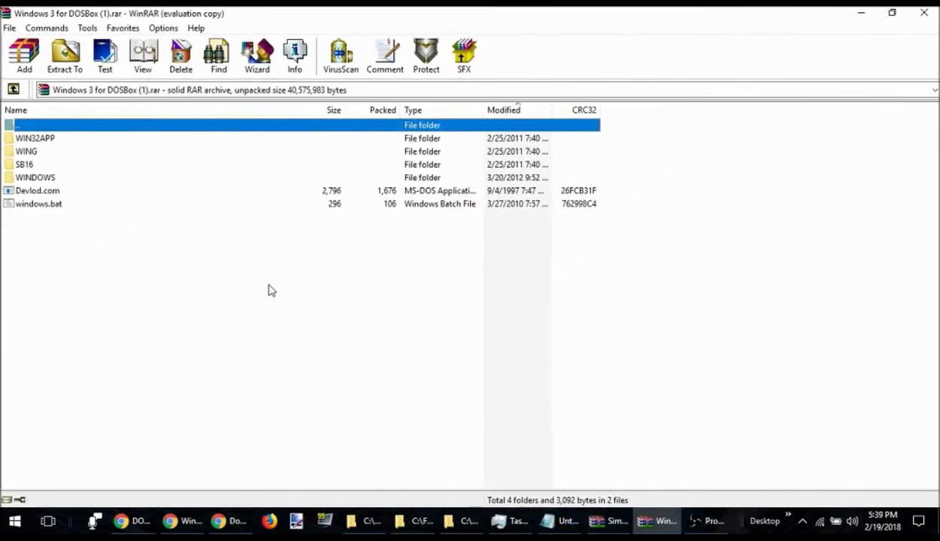
key(ctrl+a)
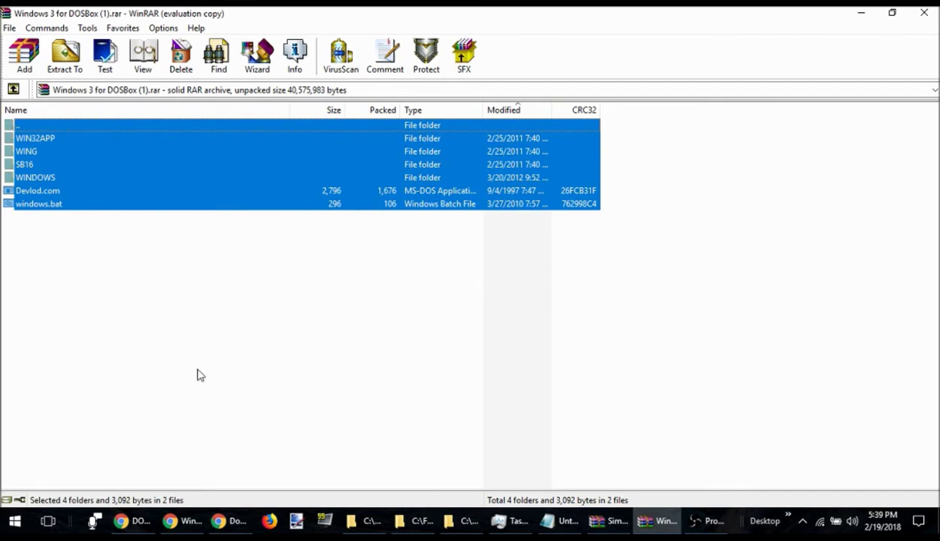
mouse_move(366, 522)
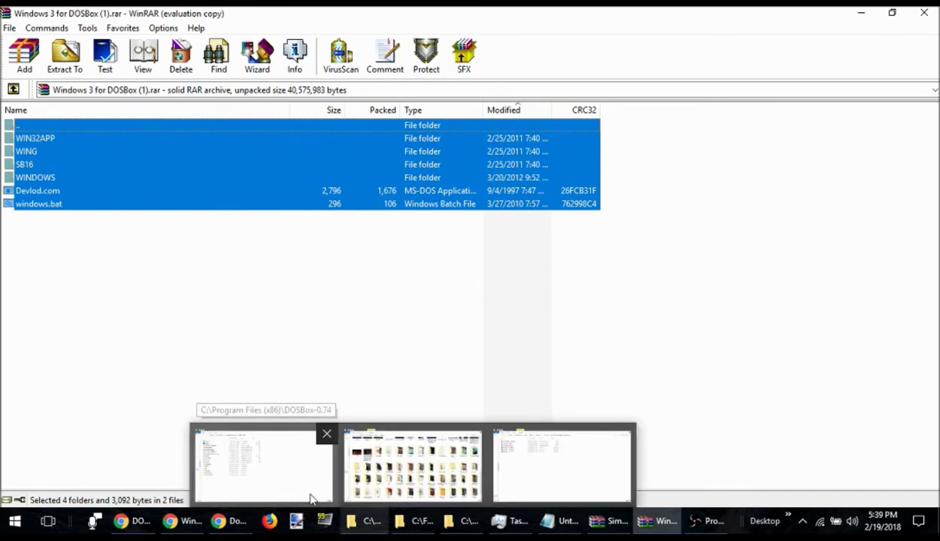
click(310, 496)
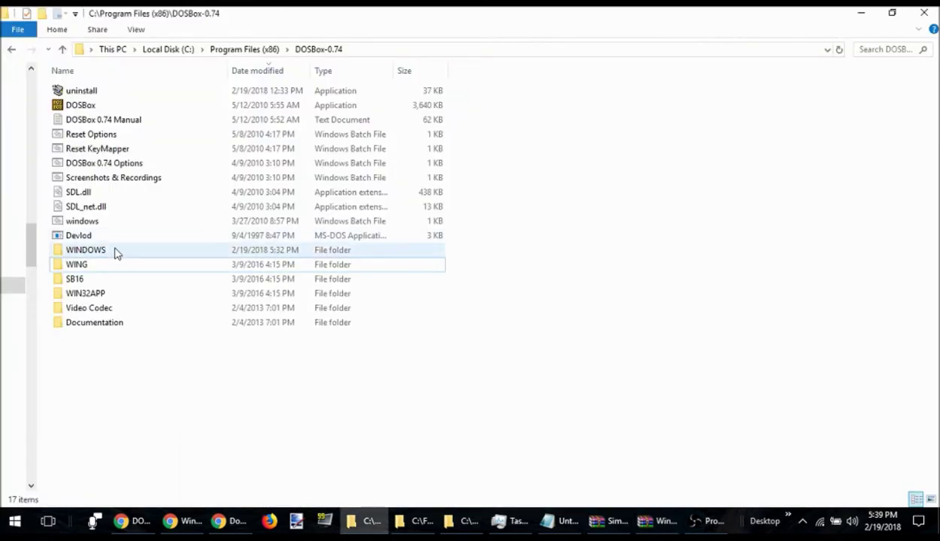
drag(175, 14, 442, 34)
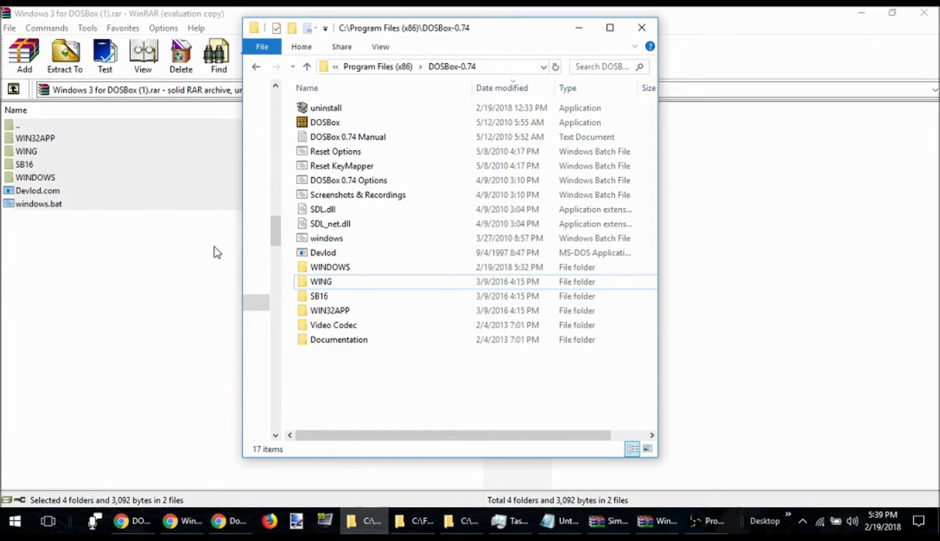
drag(98, 175, 677, 28)
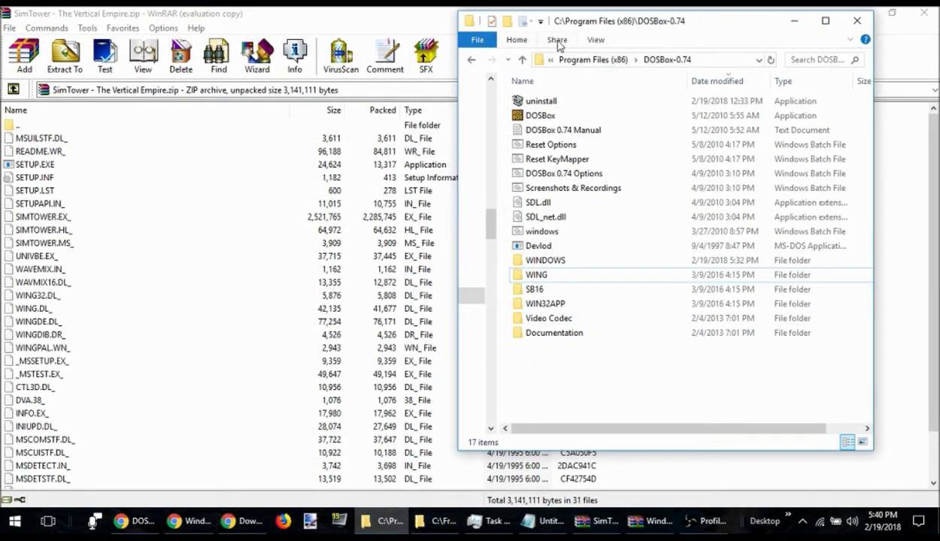
Step: Create a new folder named 'simtower' in the DOSBox-0.74 folder
click(516, 41)
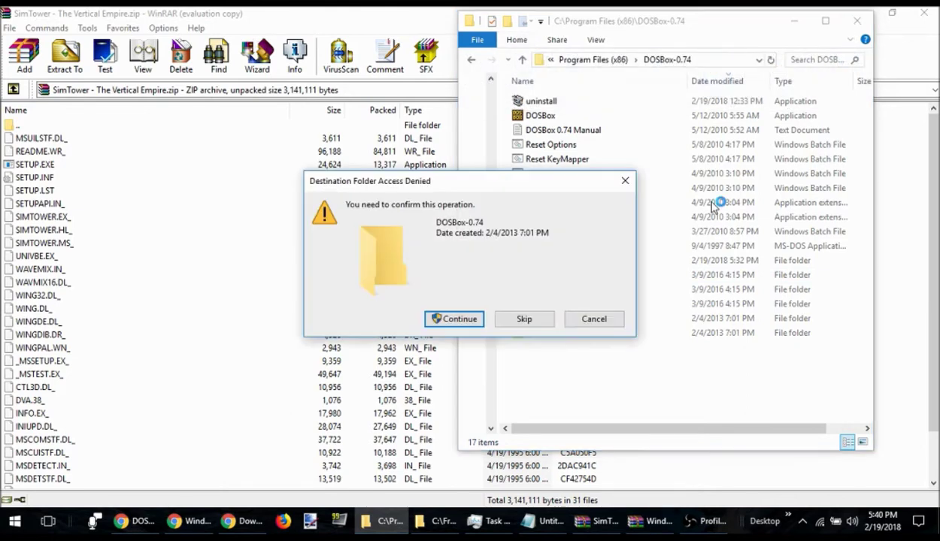
key(Return)
text(simtower)
key(Return)
Step: Copy all 31 SimTower zip files into simtower, granting administrator permission for all items
click(241, 204)
key(ctrl+a)
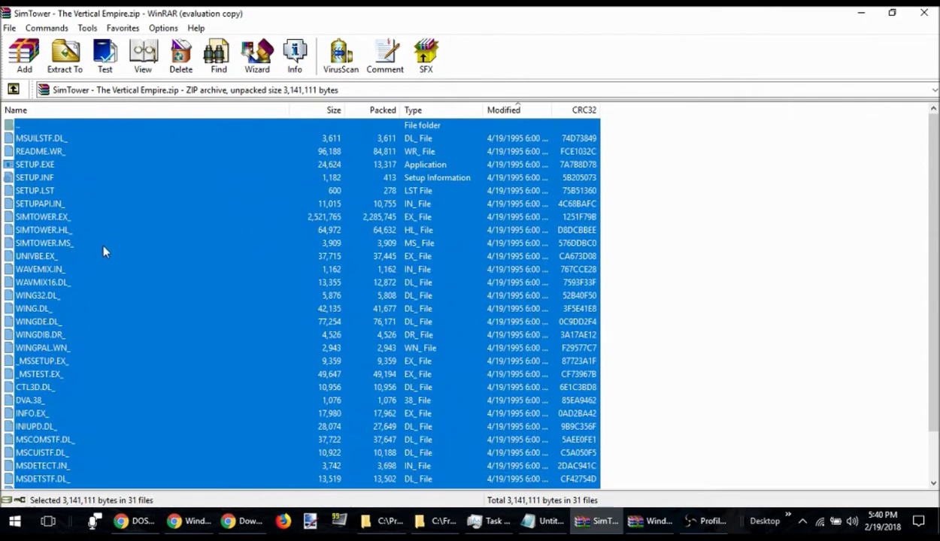
drag(113, 354, 538, 267)
click(388, 177)
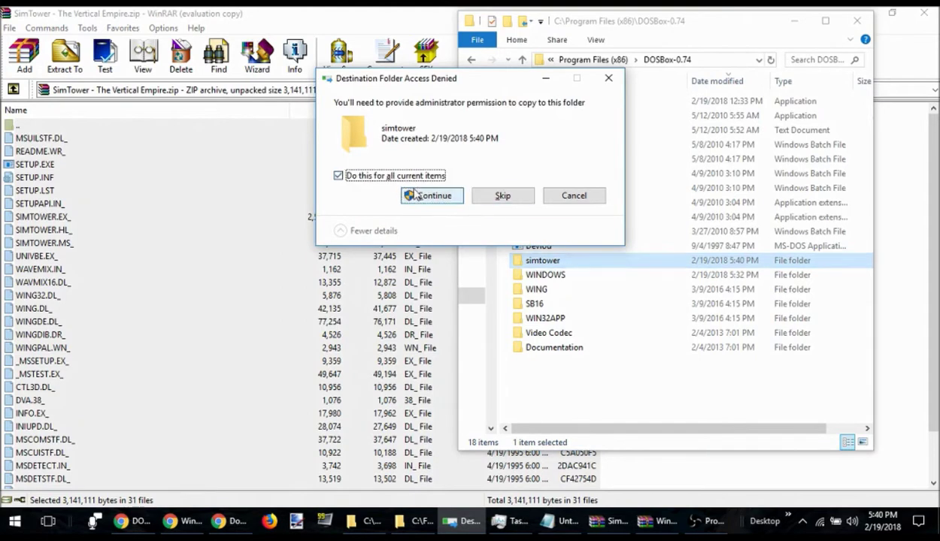
click(432, 196)
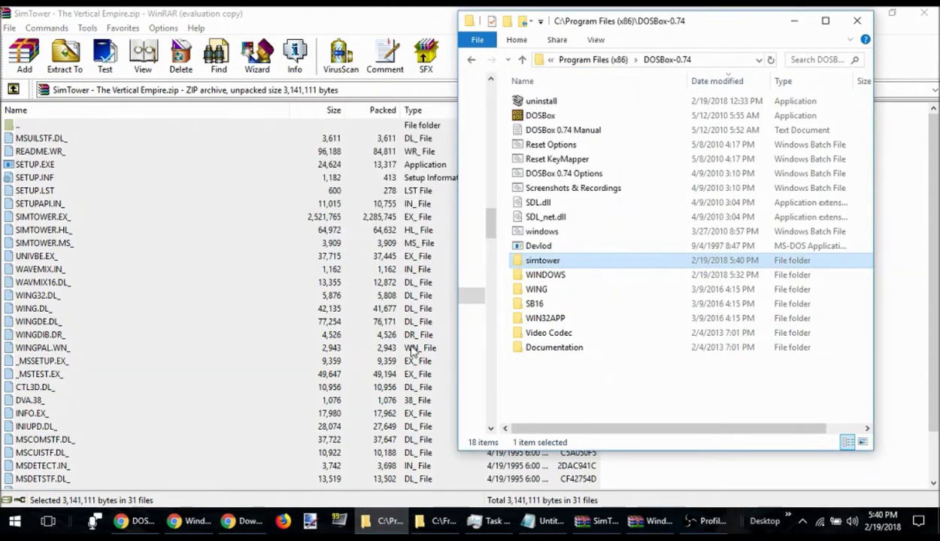
click(574, 391)
drag(557, 23, 282, 35)
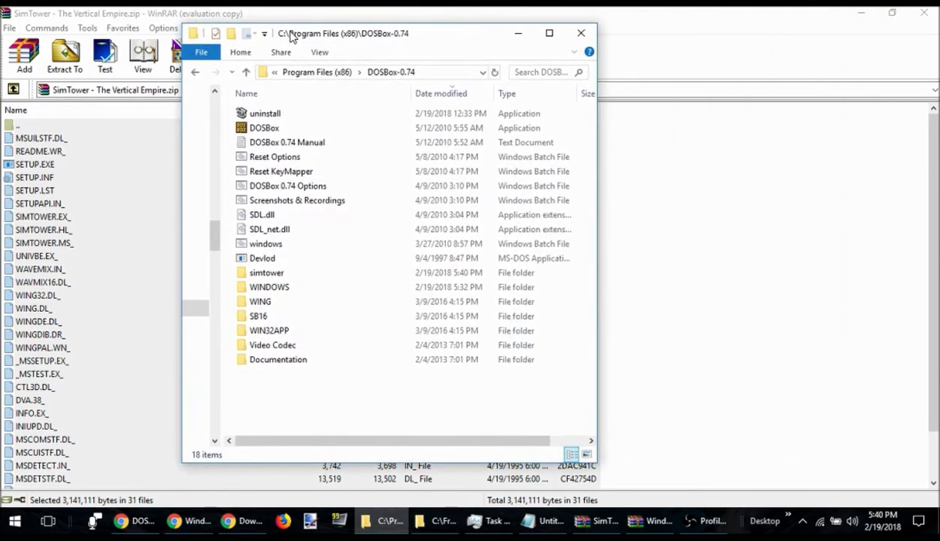
Step: Run DOSBox as administrator and mount drive C to c:/progra~2/dosbox-0.74
right_click(258, 131)
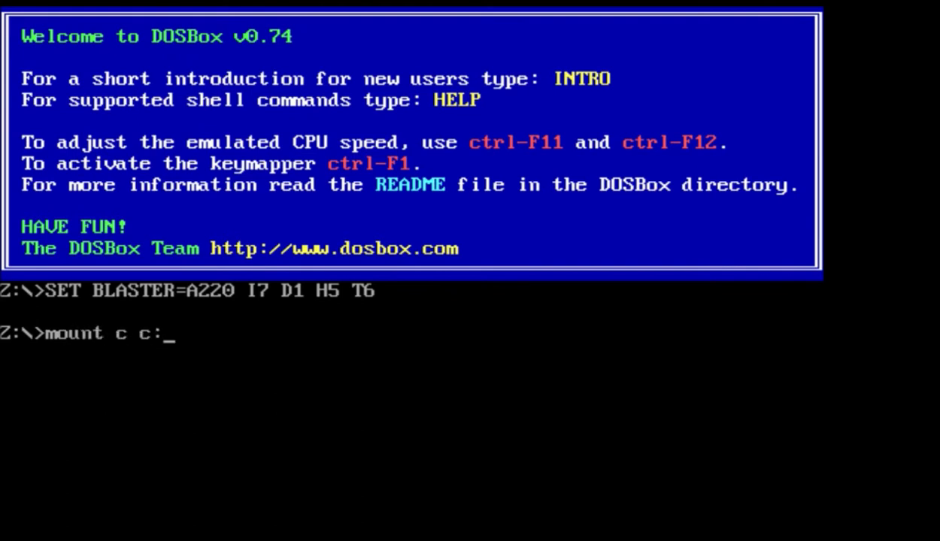
text(/progr)
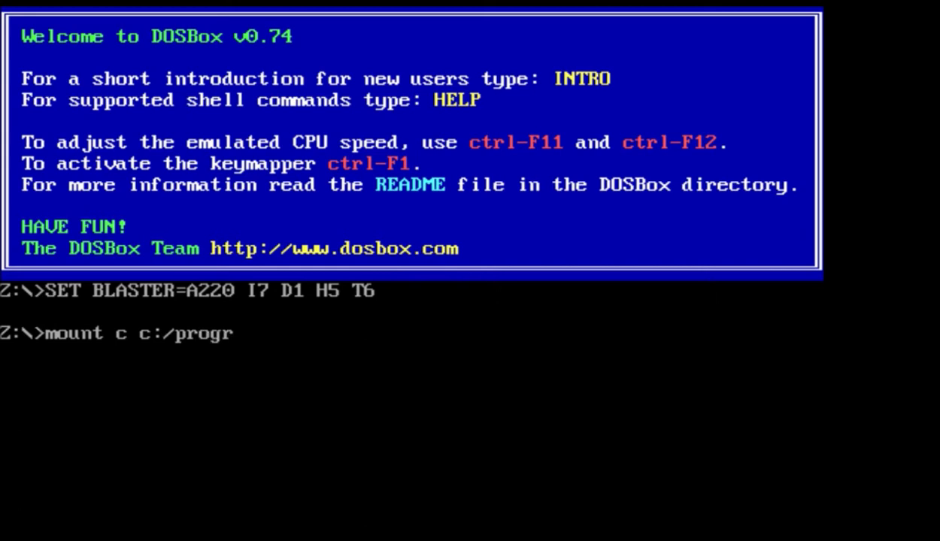
text(a~2/dos)
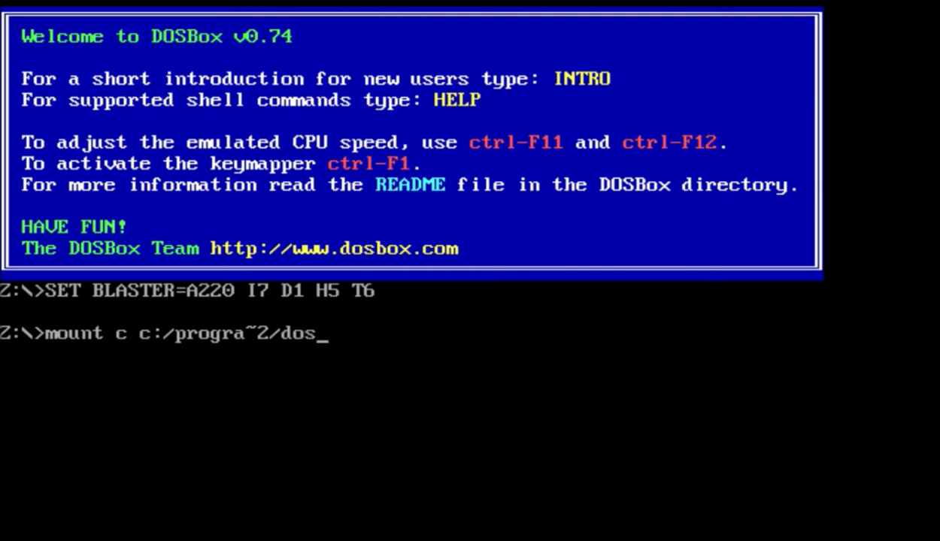
text(box)
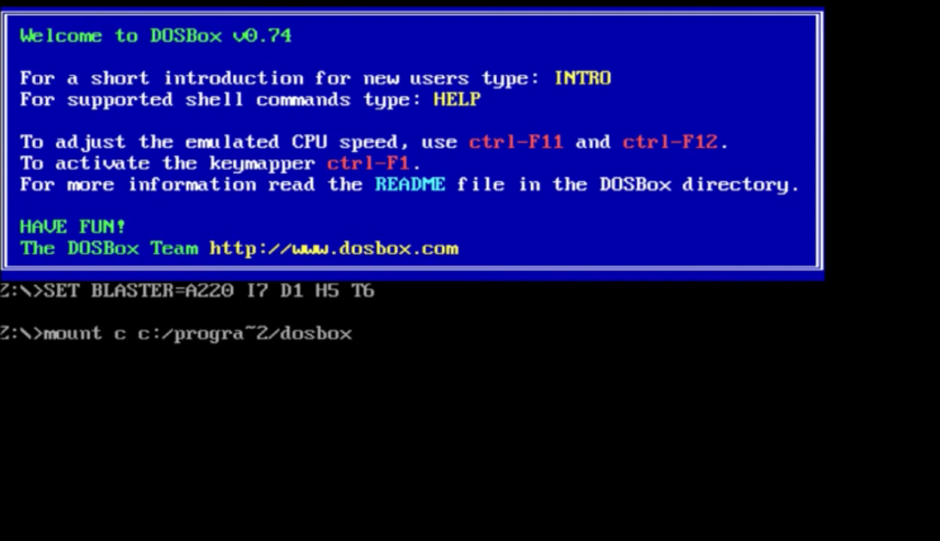
text(-0.74)
key(Return)
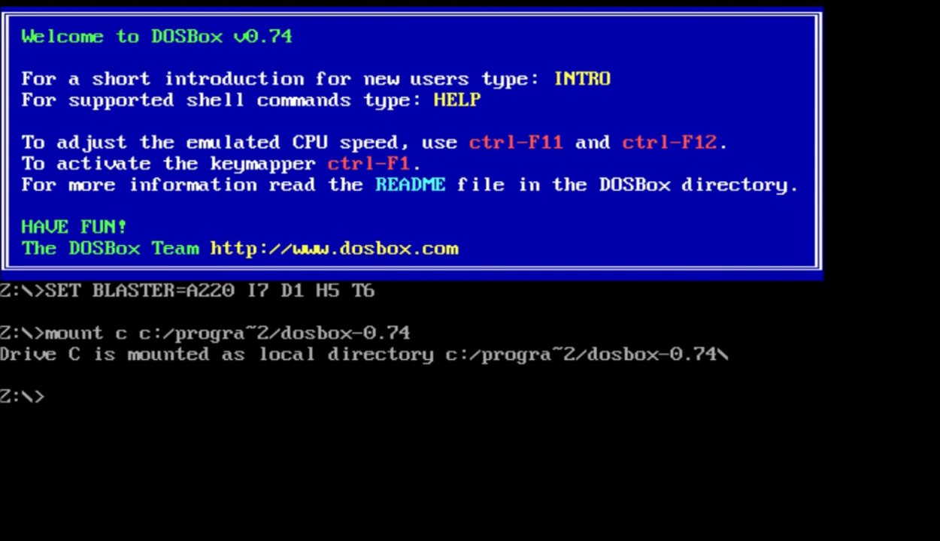
Step: Switch to drive C and list its contents with dir/w
text(c:)
key(Return)
text(dir/w)
key(Return)
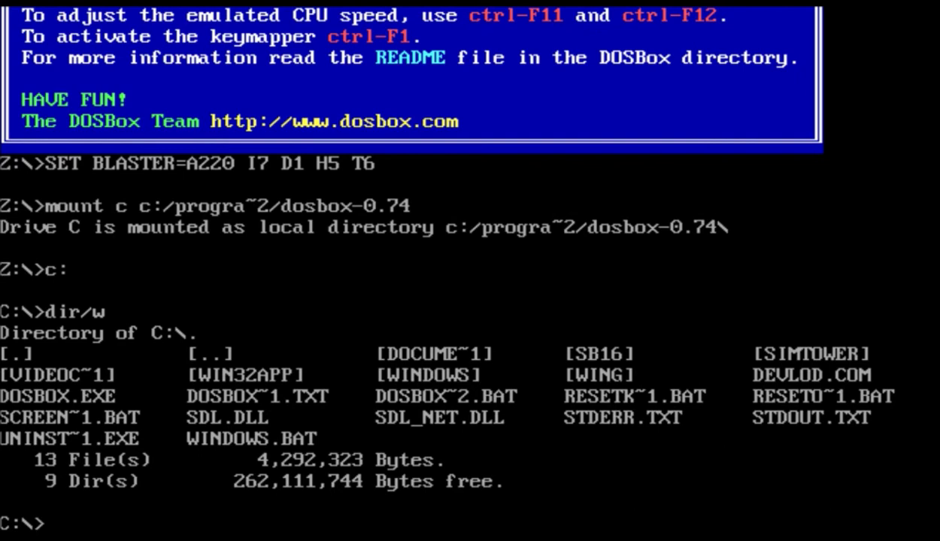
Step: Run windows.bat to boot Windows 3.1, then open Program Manager's Main group
text(windows.)
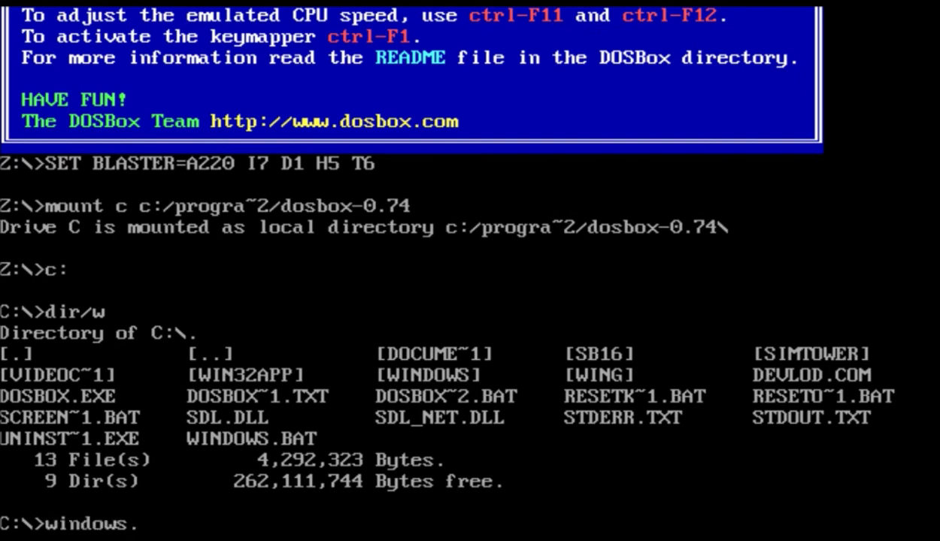
text(bat)
key(Return)
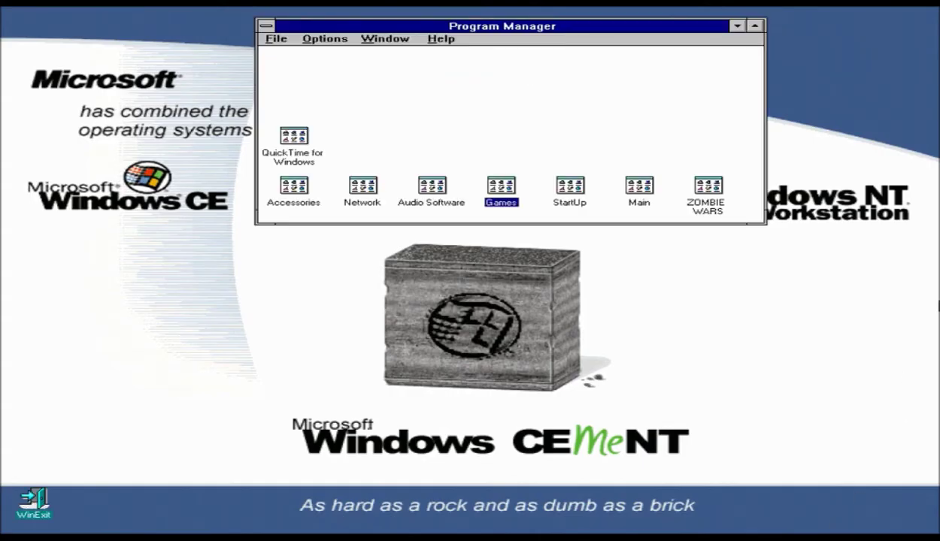
click(636, 189)
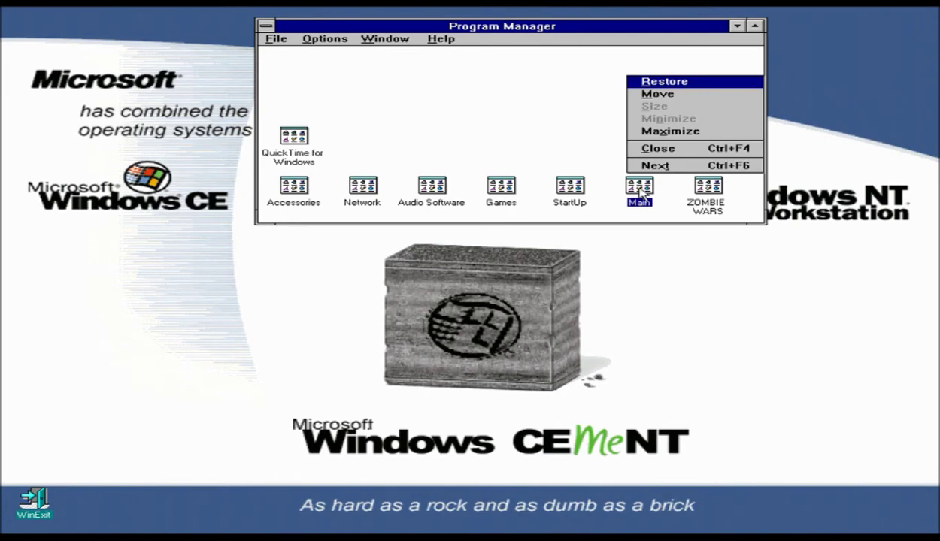
click(639, 193)
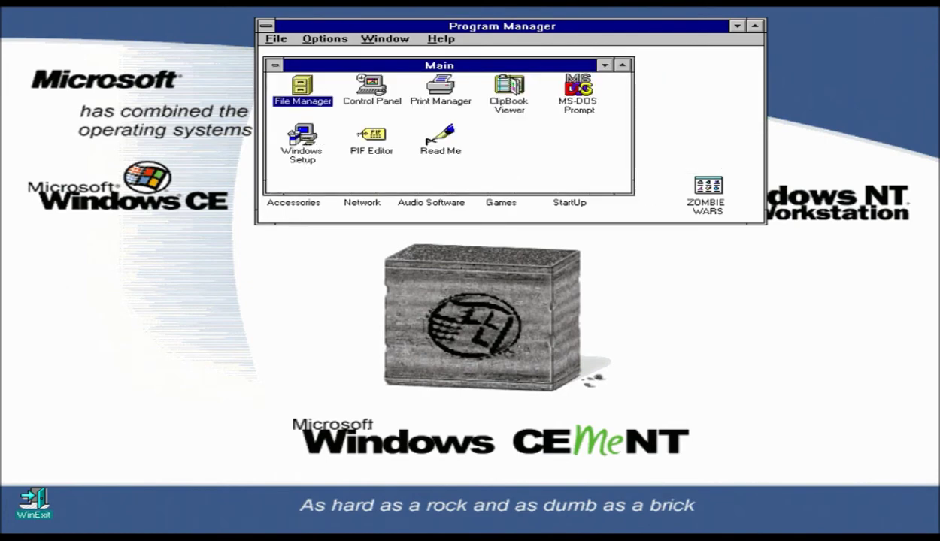
Step: Open File Manager and run setup.exe from the C:\SIMTOWER folder
double_click(292, 87)
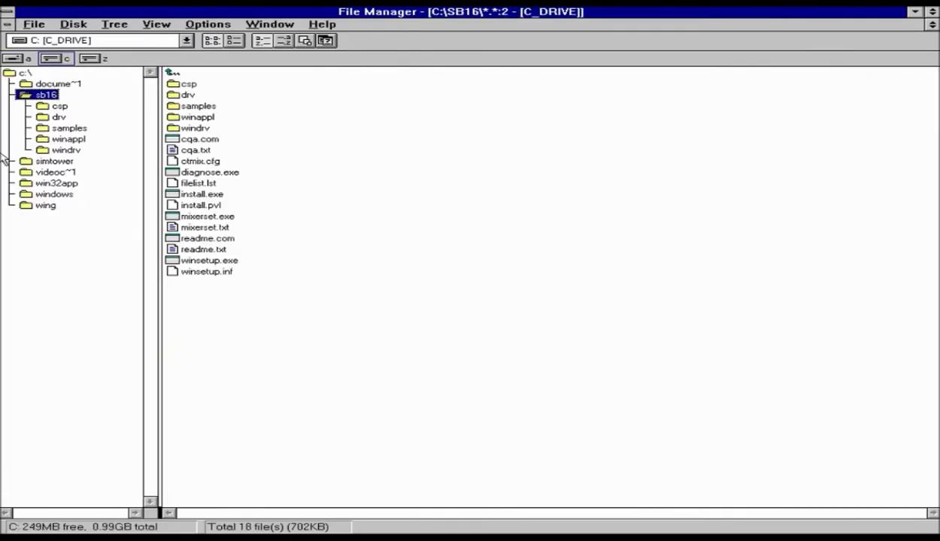
click(42, 162)
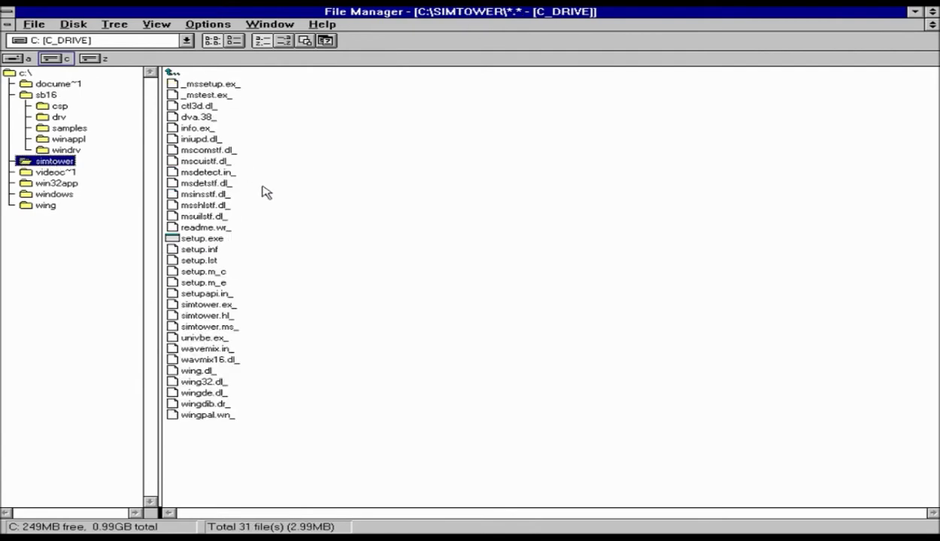
click(206, 239)
double_click(206, 239)
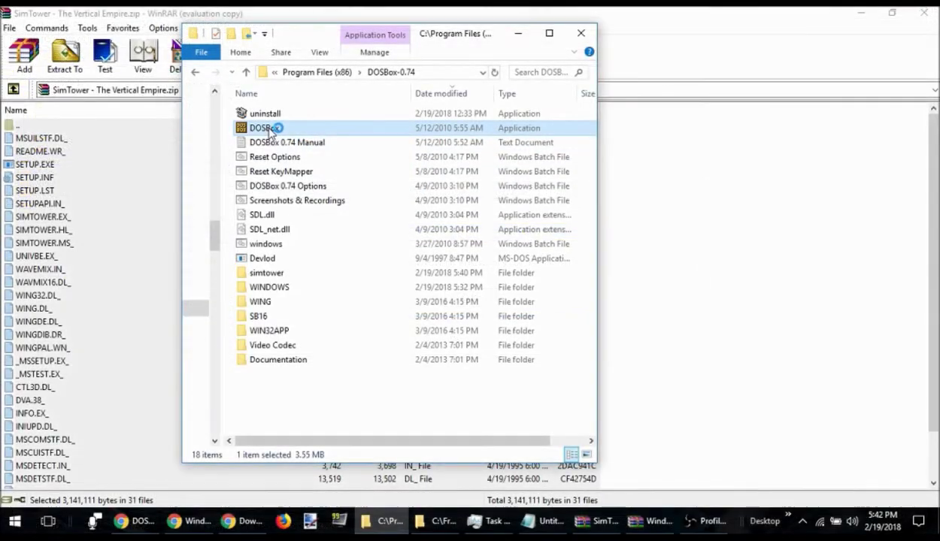
Step: Relaunch DOSBox as administrator and begin typing 'mount c c:/progra~2/dosbox-0'
right_click(270, 131)
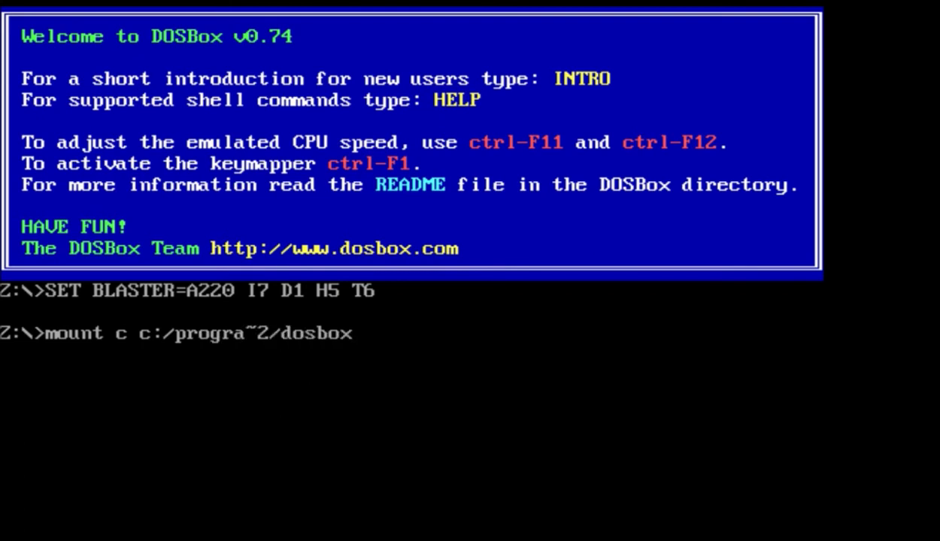
text(0)
Step: Fix the path and mount drive C to c:/progra~2/dosbox-0.74
key(BackSpace)
text(-0.74)
key(Return)
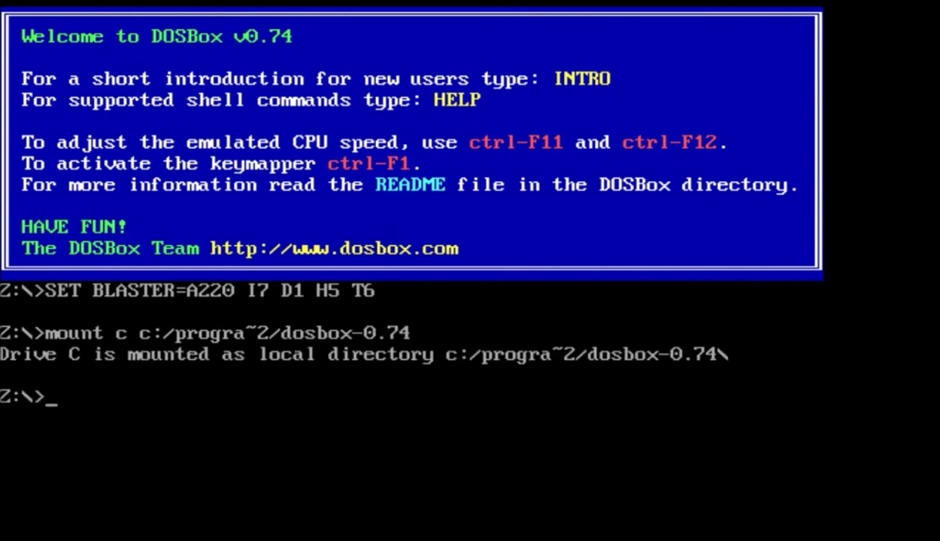
Step: Switch to drive C and run windows.bat to start Windows 3.1
text(c:)
key(Return)
text(windows.bat)
key(Return)
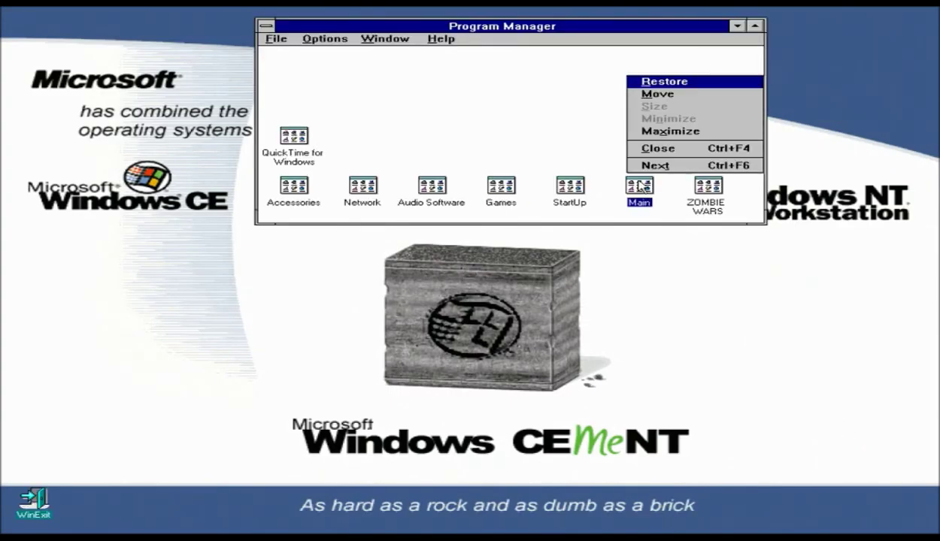
Step: Run simtower\setup.exe from File Manager via the Main group
double_click(633, 184)
double_click(289, 88)
click(73, 163)
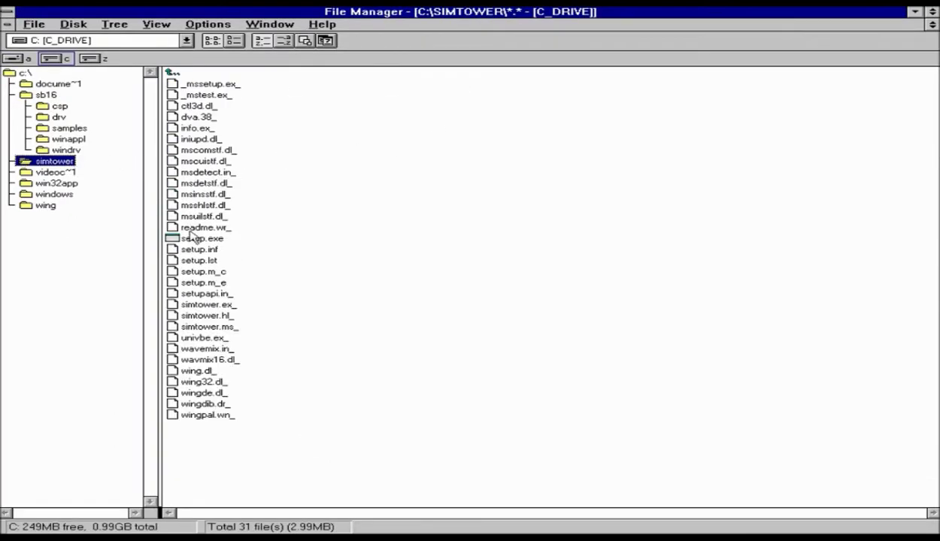
click(207, 239)
double_click(207, 239)
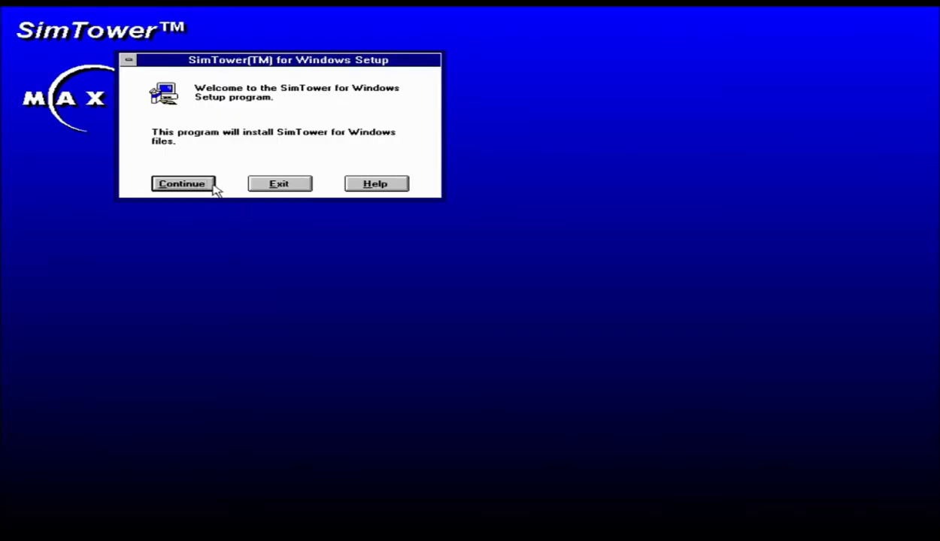
Step: Complete SimTower setup with the registration name, installing to C:\SIMTOWER
click(182, 184)
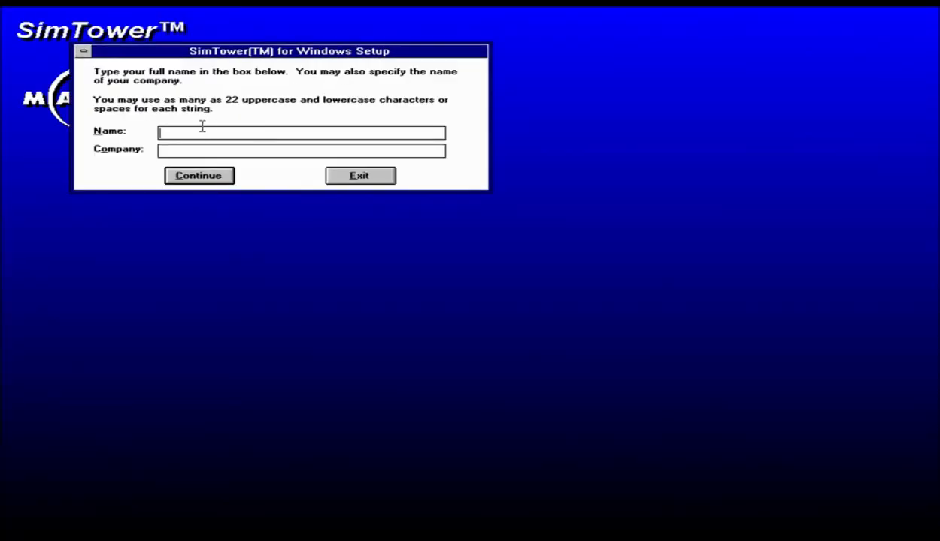
text(AngryMen)
text(TheAngryCast)
click(215, 179)
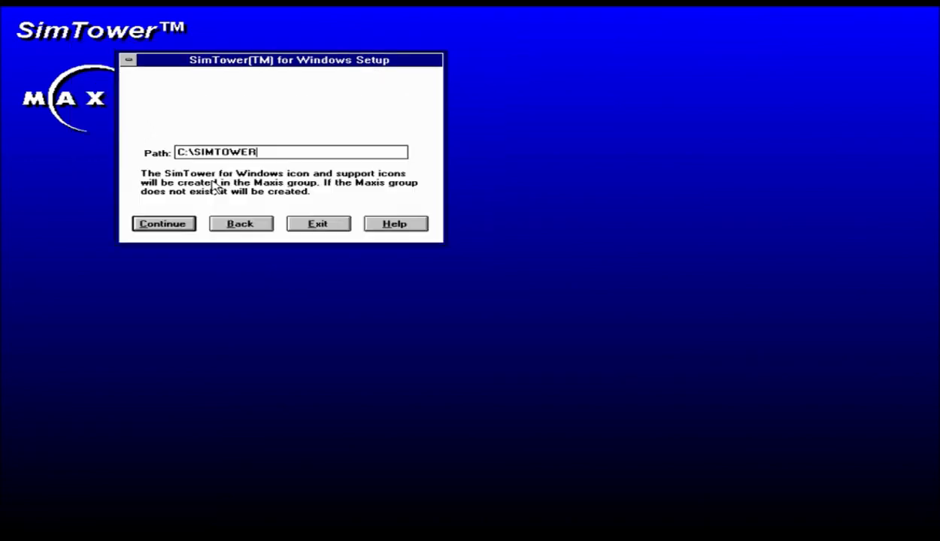
click(166, 223)
click(224, 236)
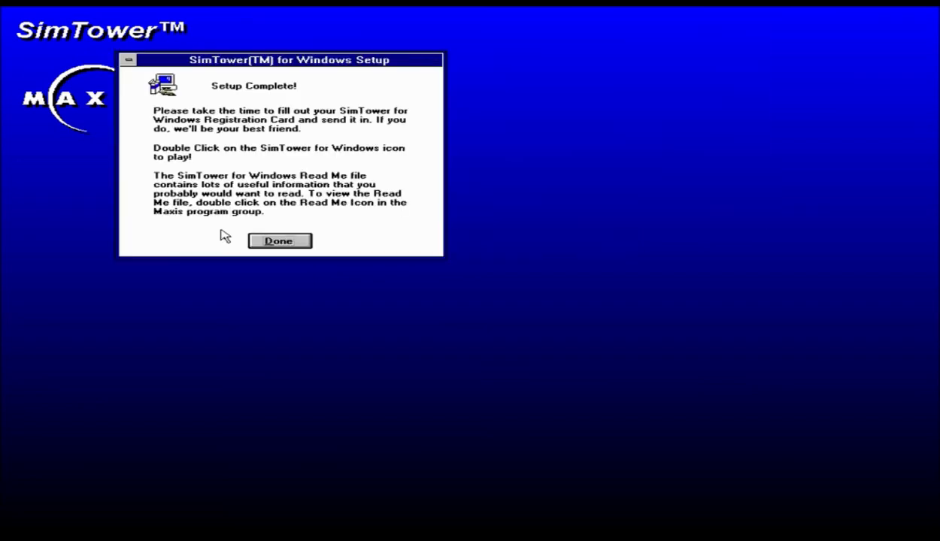
click(259, 240)
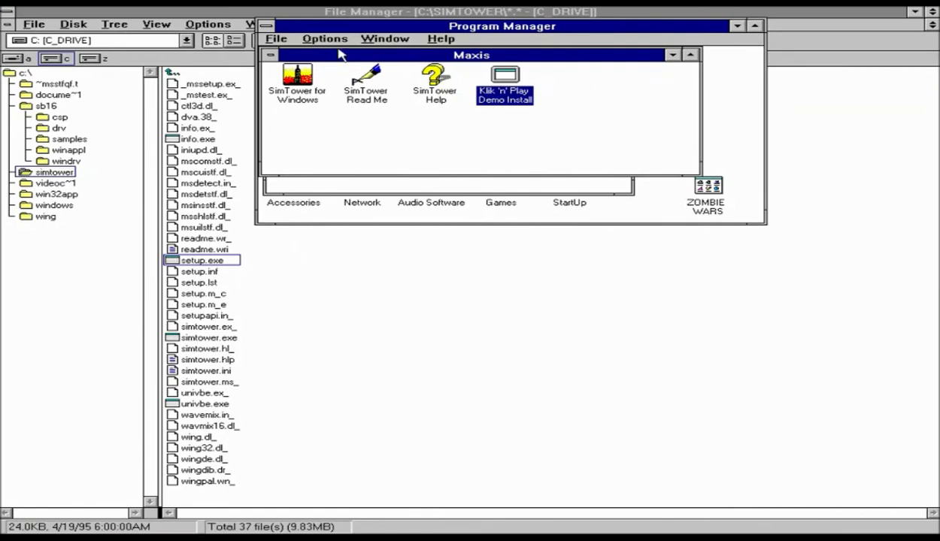
Step: Move the Maxis group window over the Main group and launch SimTower for Windows
drag(353, 57, 579, 175)
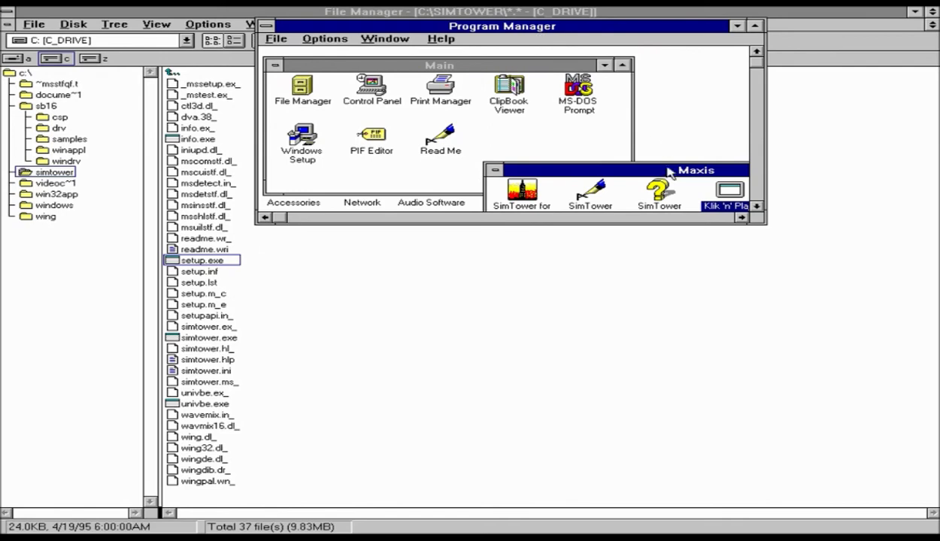
drag(632, 171, 473, 78)
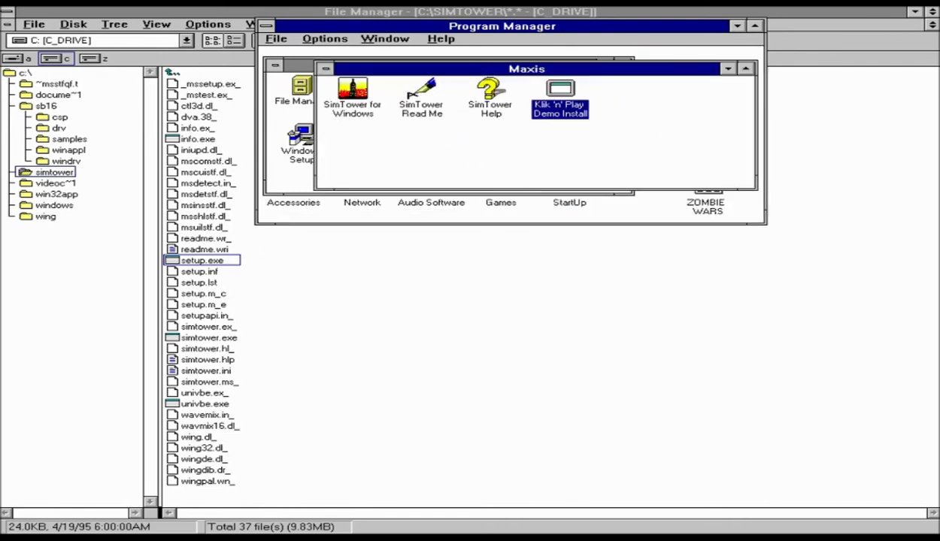
double_click(328, 101)
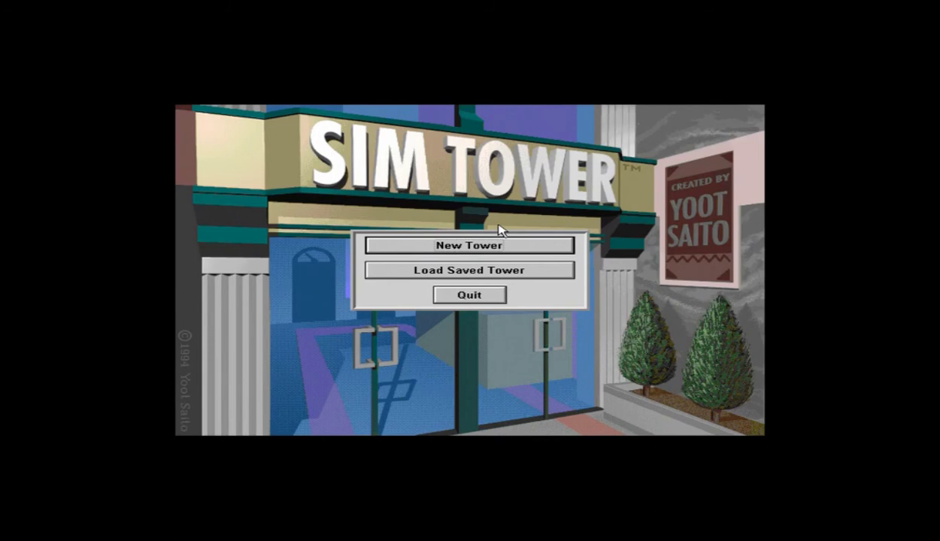
Step: Start a New Tower and make the game window fill the screen
click(490, 245)
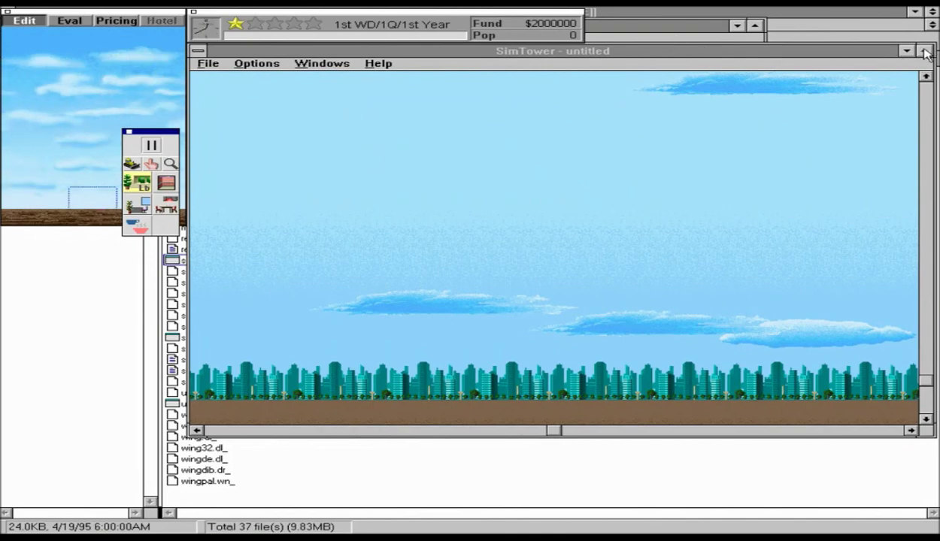
click(925, 52)
click(758, 19)
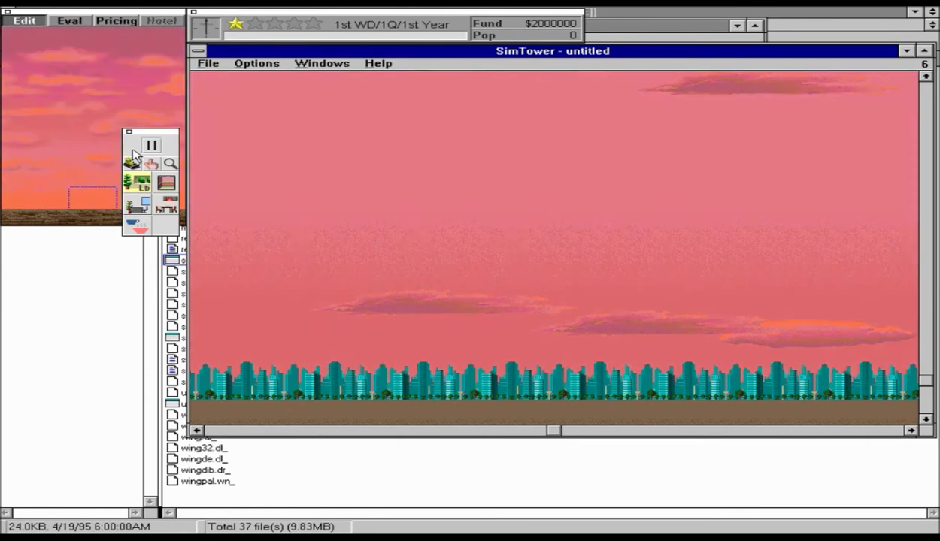
Step: Switch the game to Fast Mode while paused, resume, and select the Lobby tool
click(151, 146)
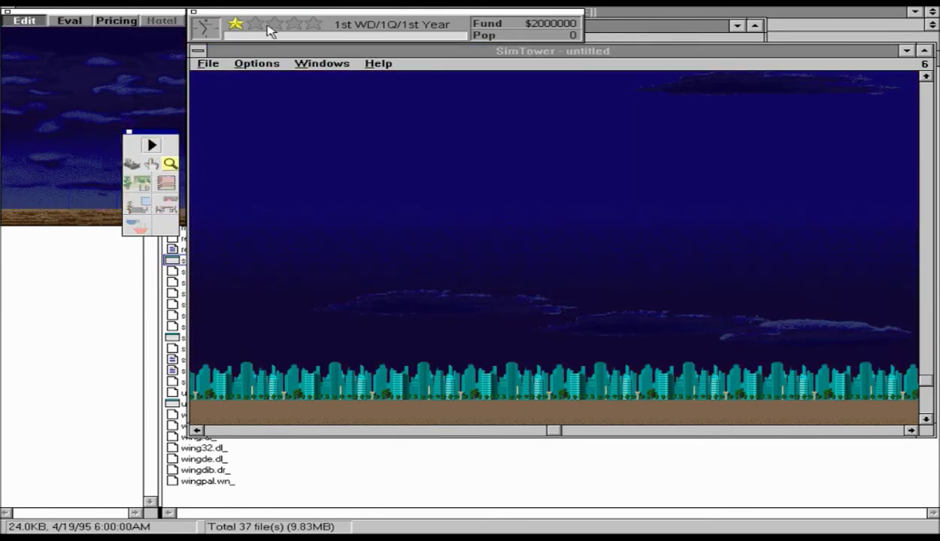
click(252, 63)
click(259, 100)
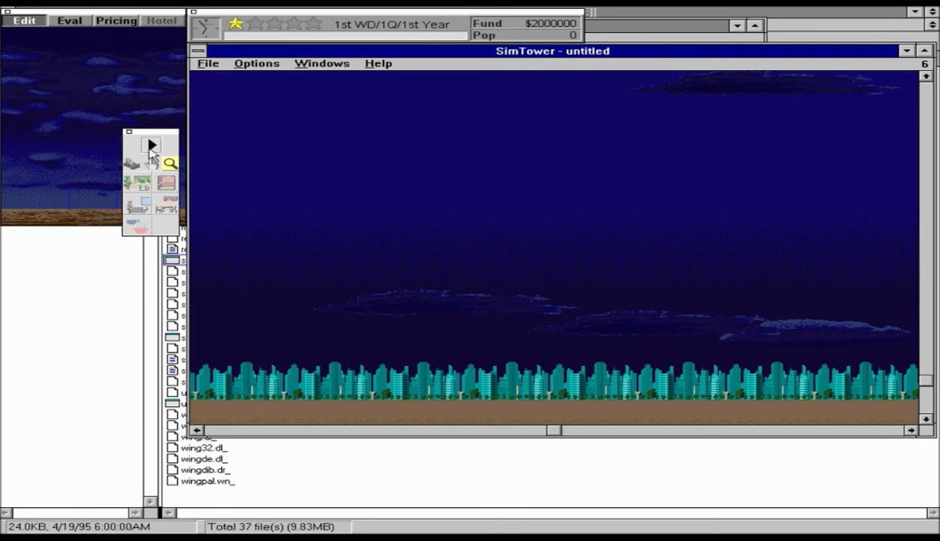
click(150, 148)
click(142, 206)
click(140, 182)
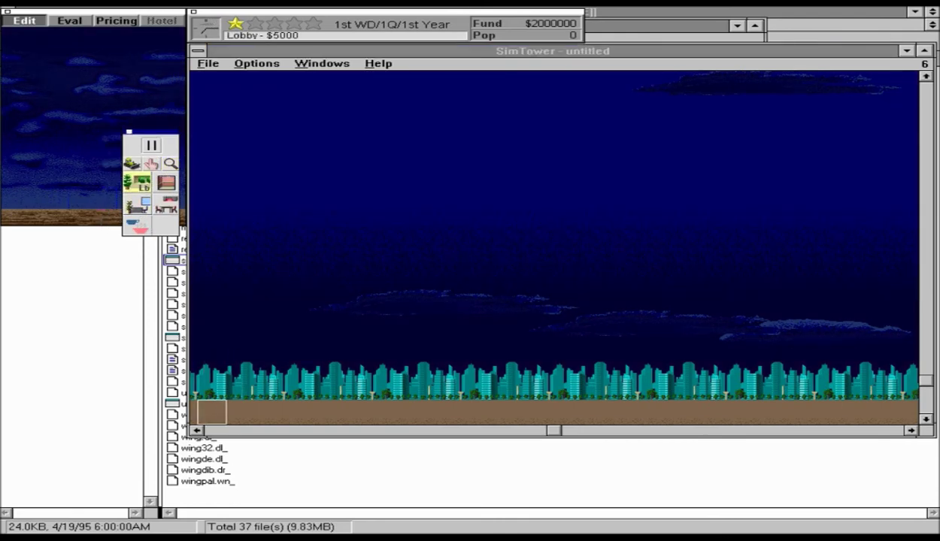
Step: Build a ground lobby from the lot's left edge and place six condos across three floors
click(212, 430)
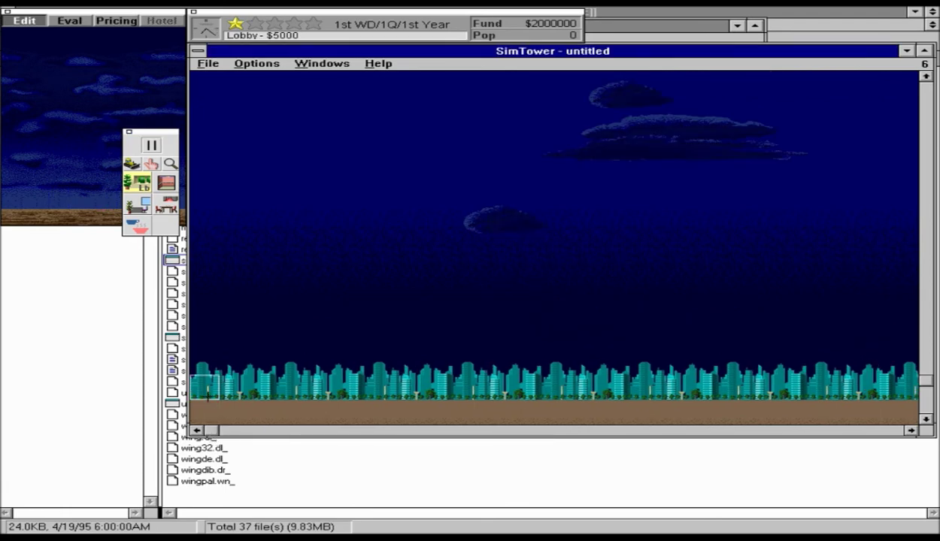
drag(200, 384, 820, 382)
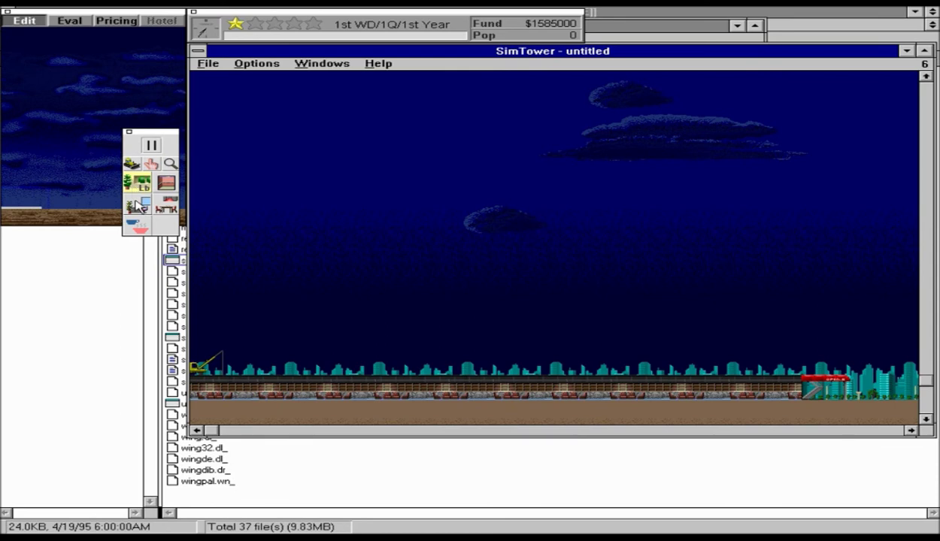
click(140, 204)
click(143, 180)
click(165, 205)
click(199, 367)
click(315, 362)
click(470, 363)
click(432, 338)
click(315, 338)
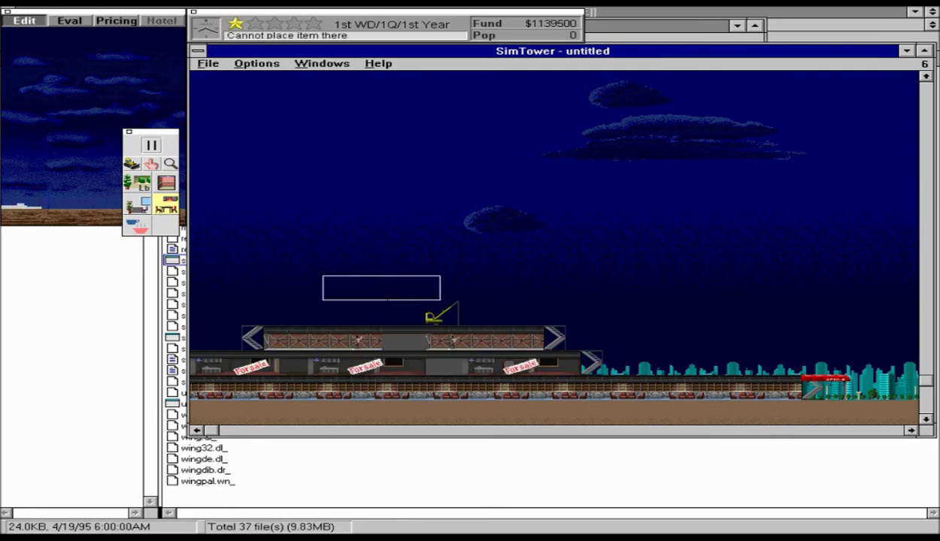
click(412, 312)
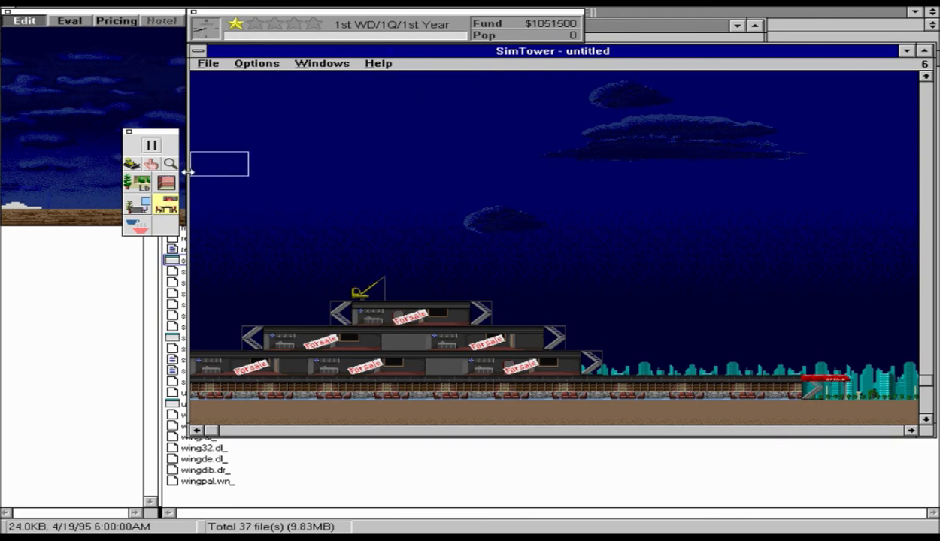
Step: Exit the game through the File menu and agree to save the tower
click(211, 66)
click(229, 137)
click(391, 299)
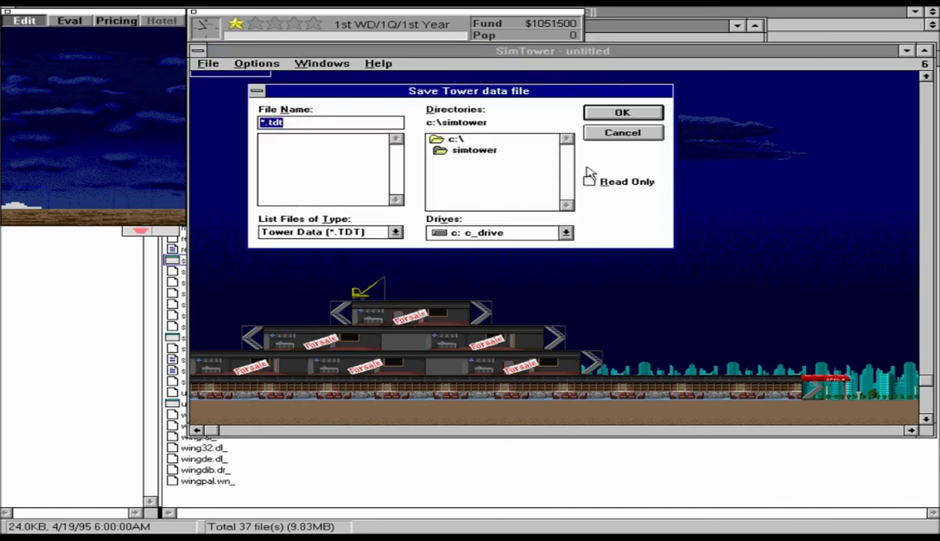